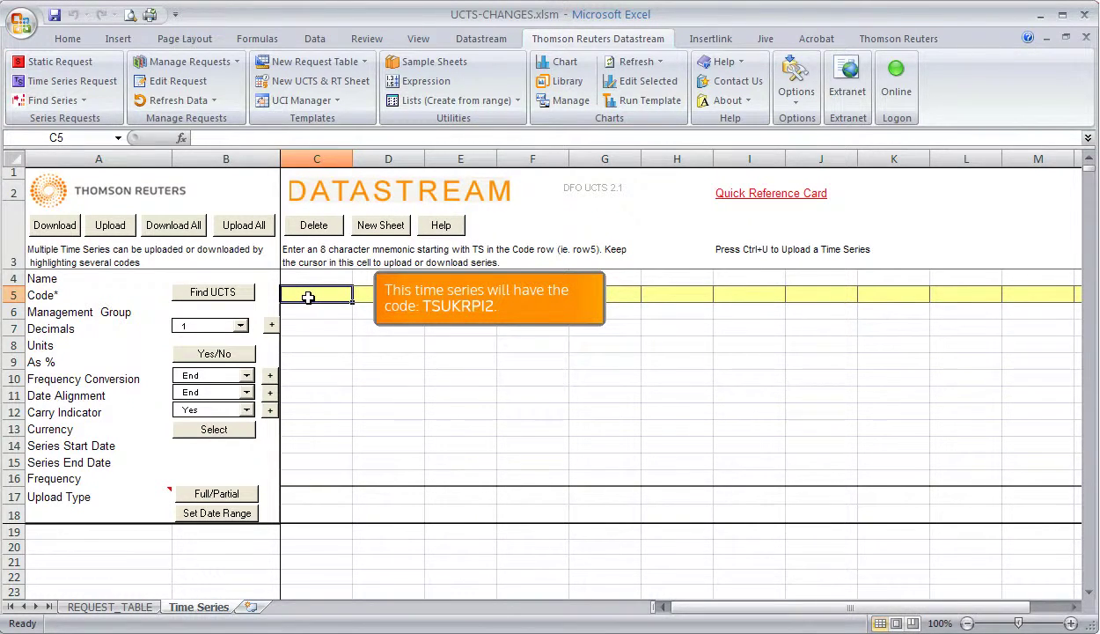
Enter TSUKRPI2 as the time series code and UK Retail Price Index as its name
{"action": "type", "text": "TSUKRP"}
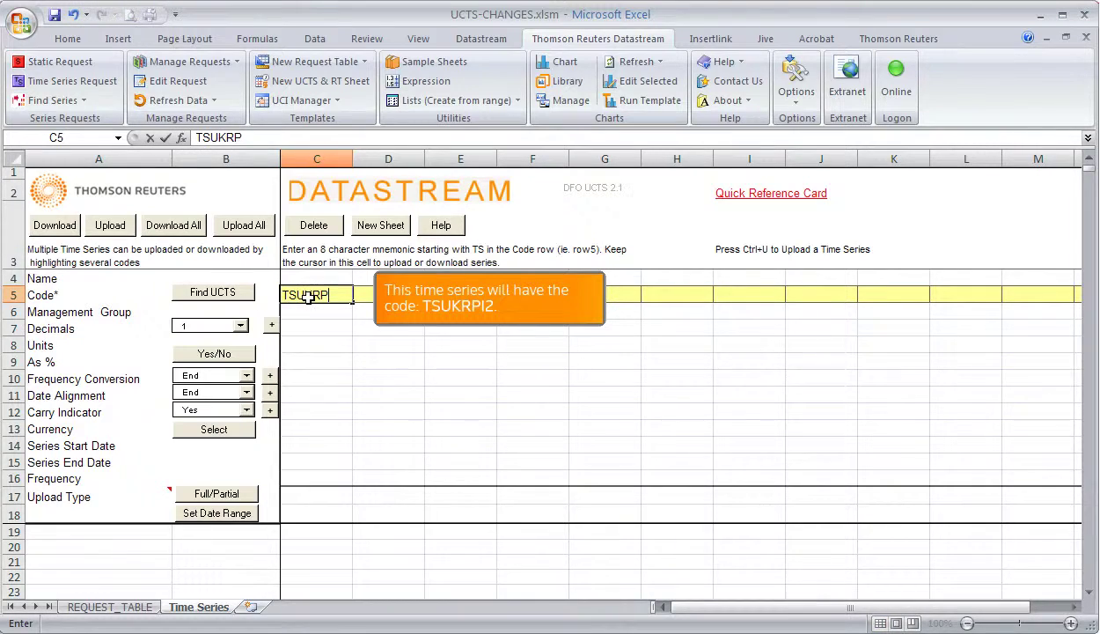
{"action": "type", "text": "I2"}
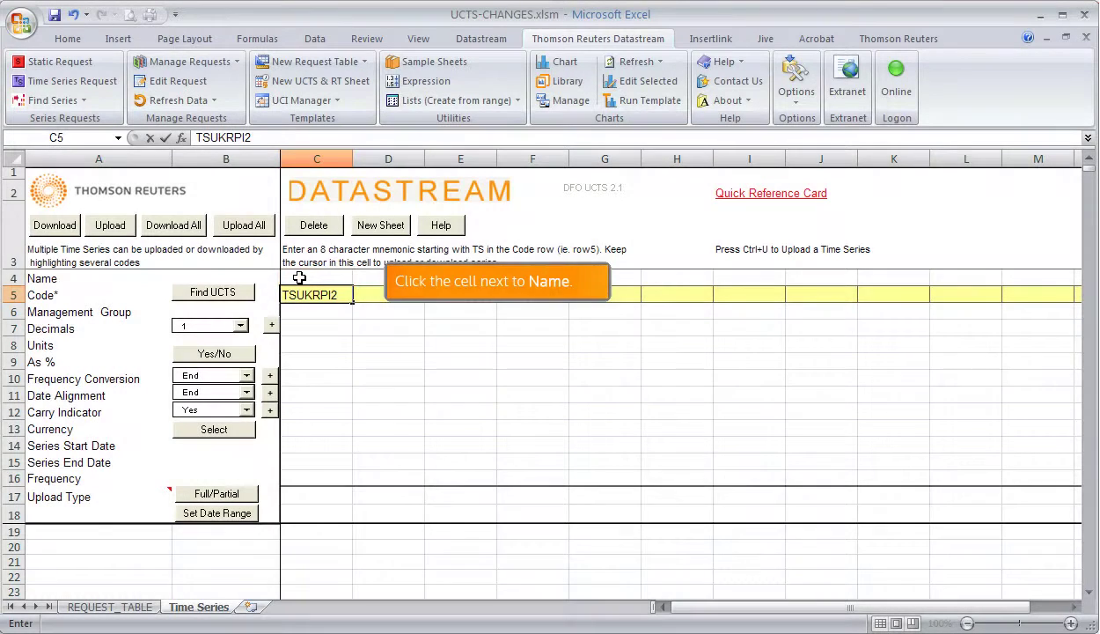
{"action": "left_click", "coordinate": [295, 278]}
{"action": "type", "text": "UK"}
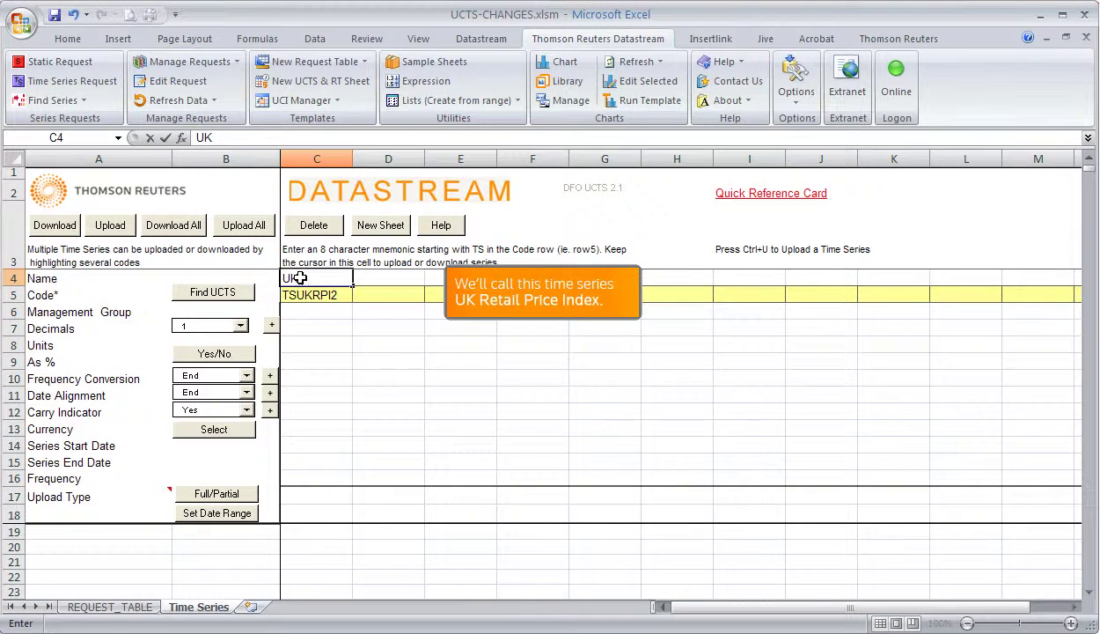
{"action": "type", "text": " Retail Price Index"}
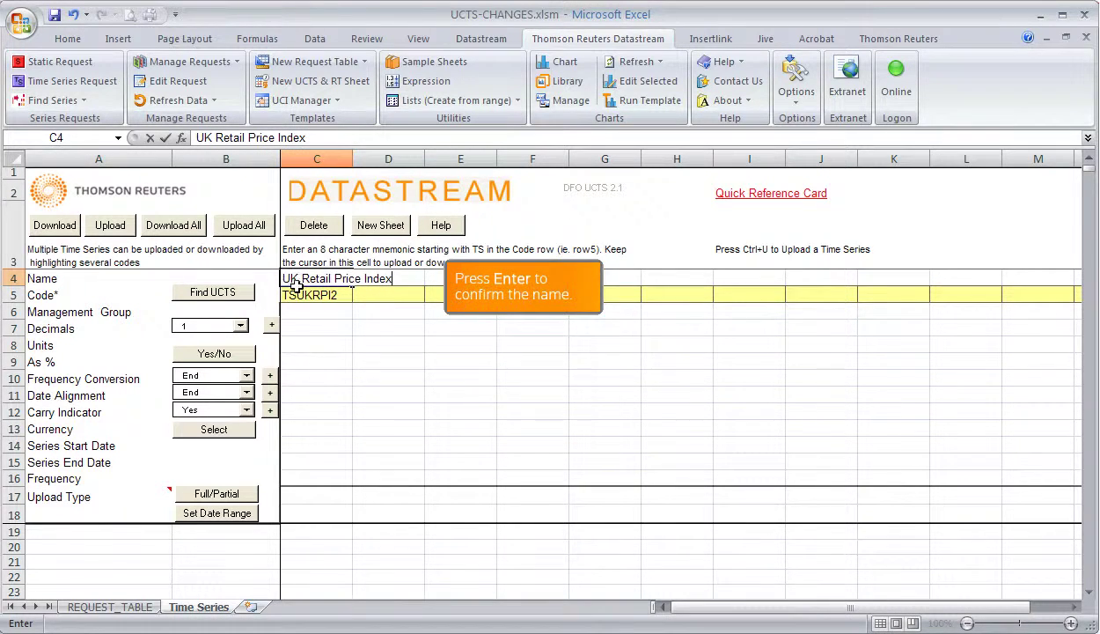
{"action": "key", "text": "Return"}
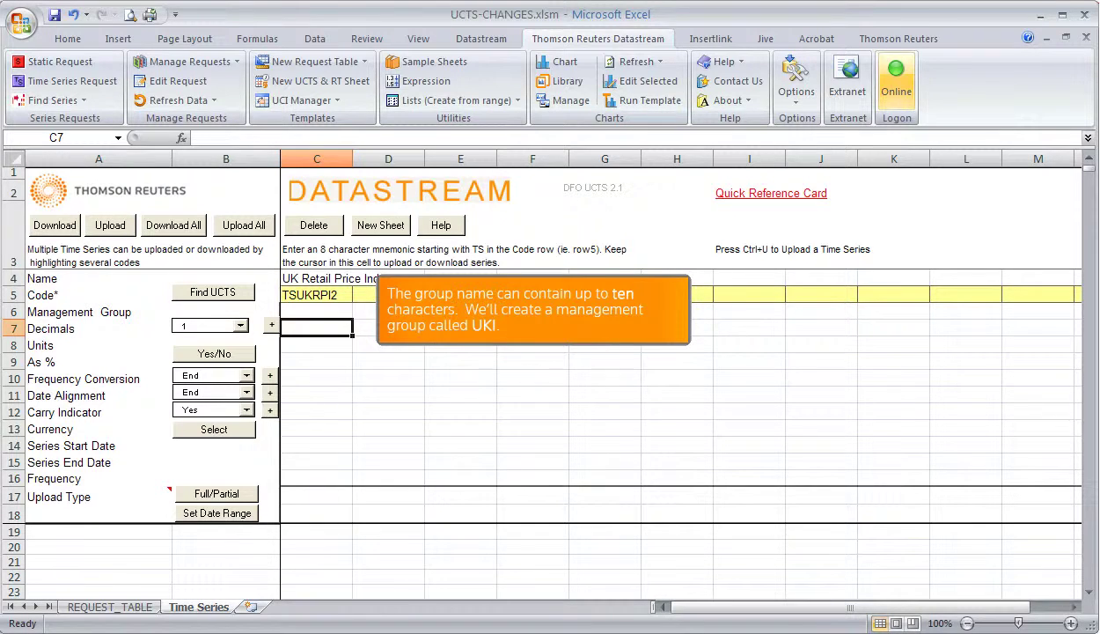
Enter UKI as the management group and add 2 as the series' number of decimals
{"action": "type", "text": "UKI"}
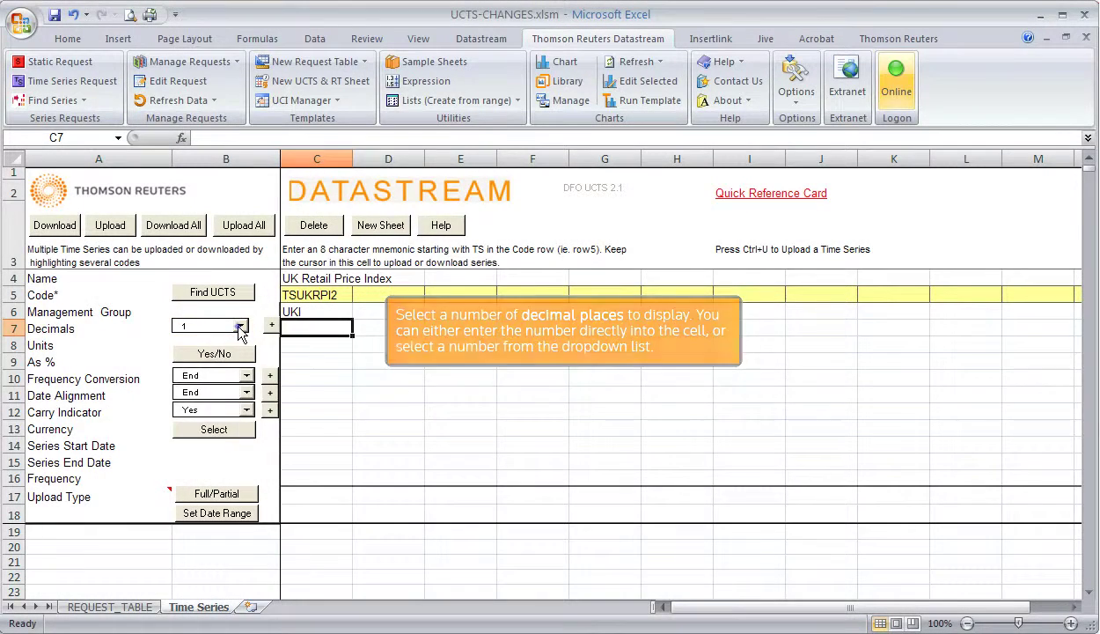
{"action": "left_click", "coordinate": [240, 325]}
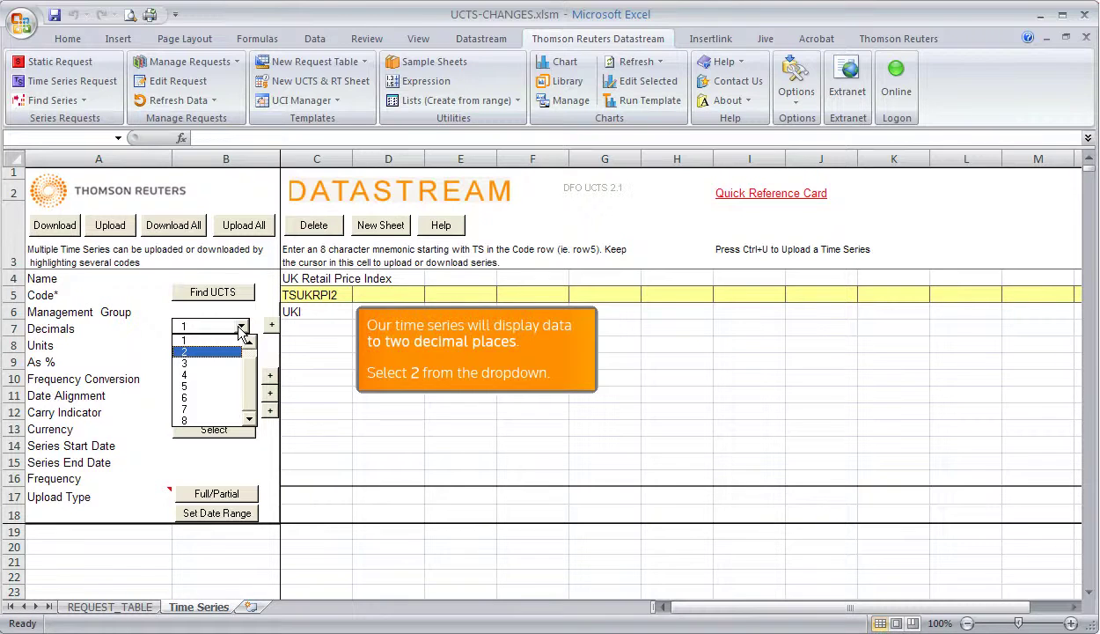
{"action": "left_click", "coordinate": [188, 353]}
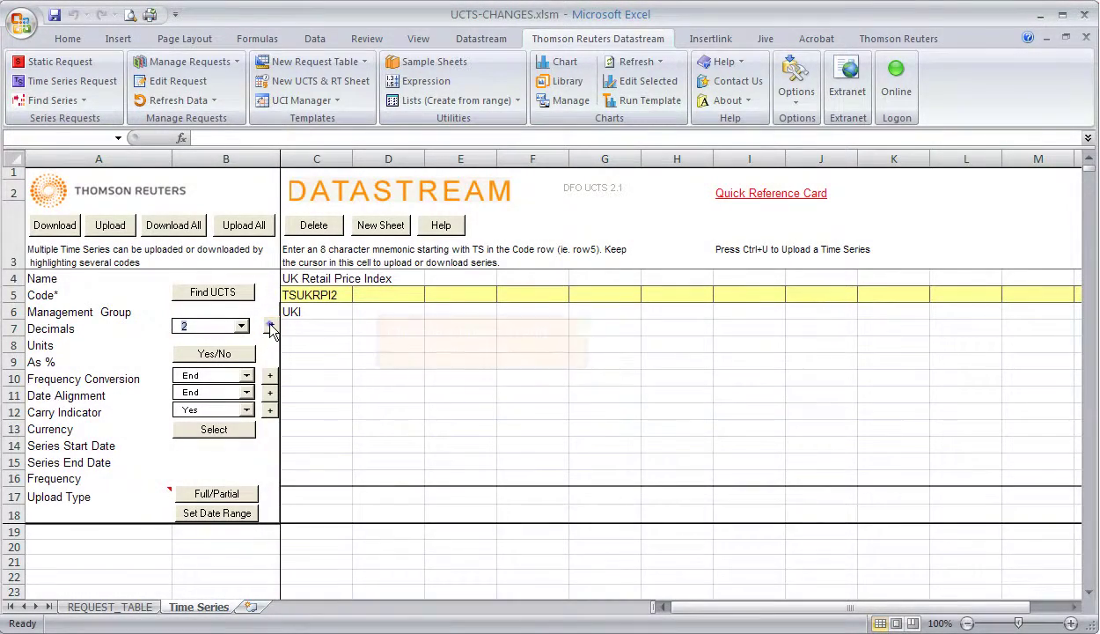
{"action": "left_click", "coordinate": [271, 325]}
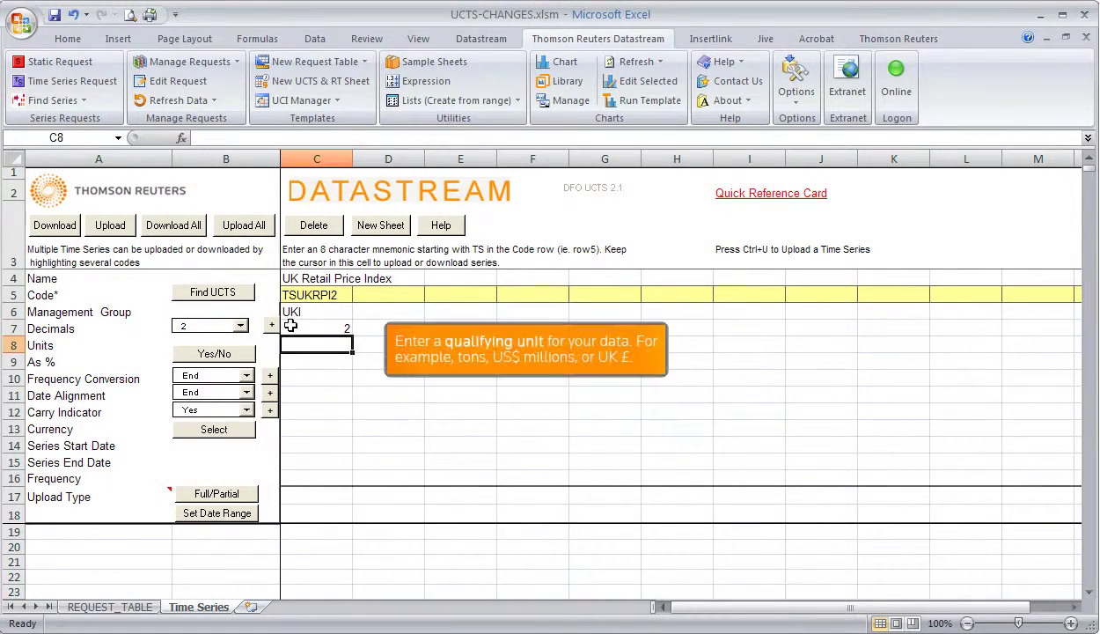
Enter £ as the series' units and set the As % option to NO
{"action": "type", "text": "£"}
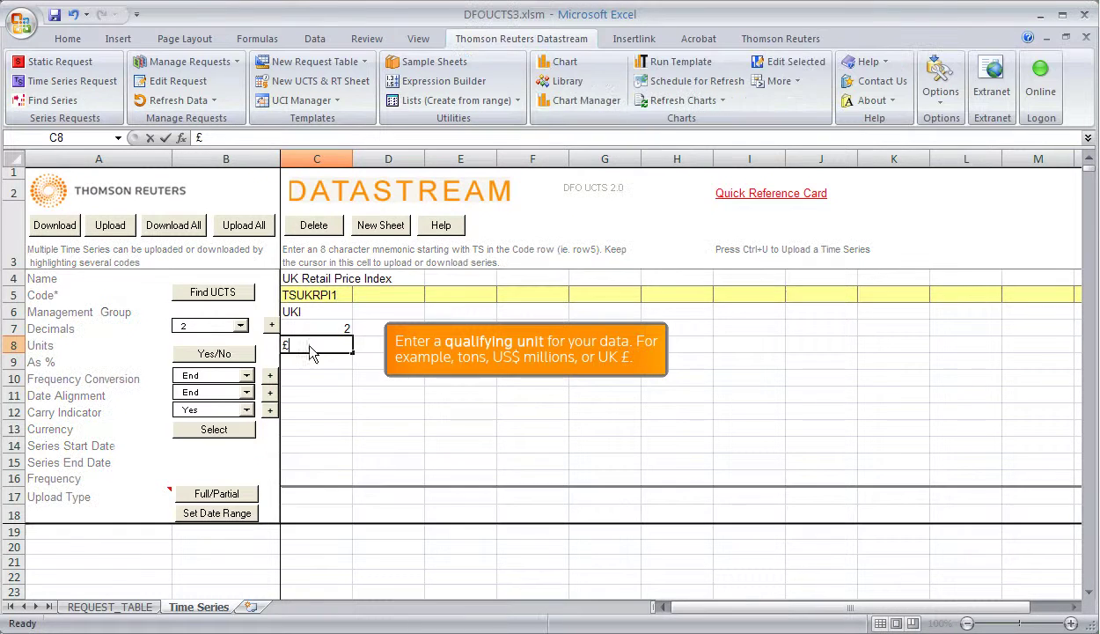
{"action": "key", "text": "Return"}
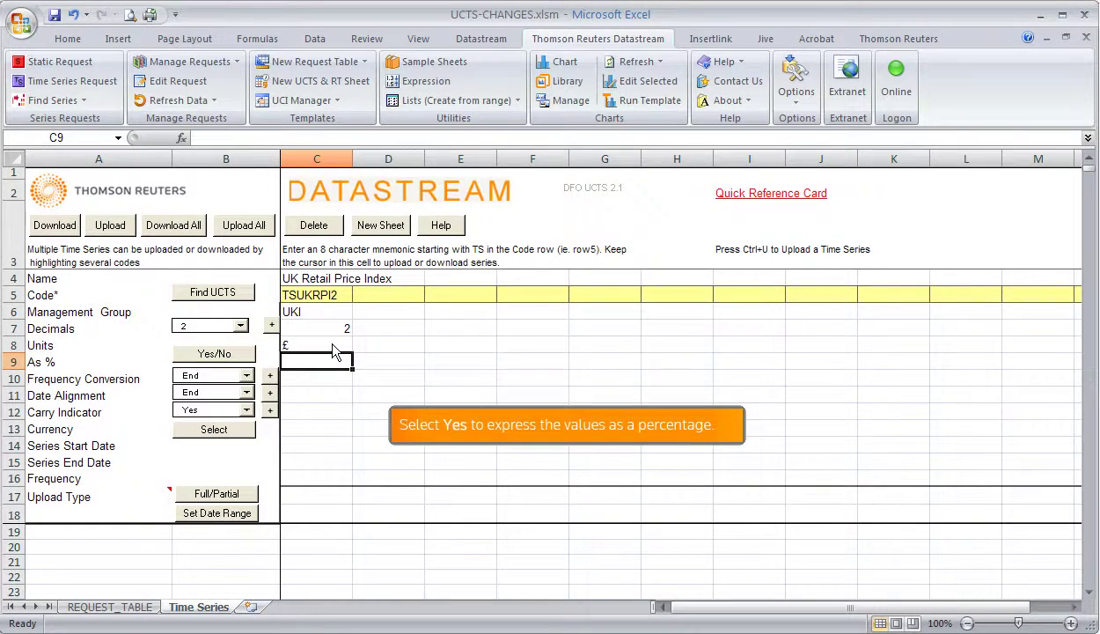
{"action": "left_click", "coordinate": [214, 354]}
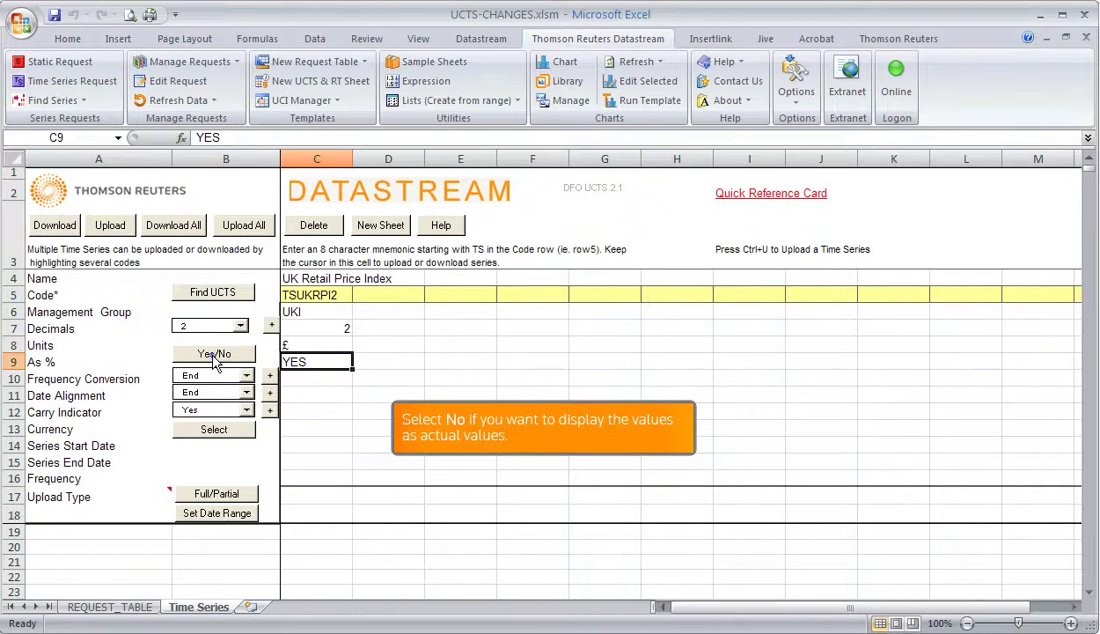
{"action": "left_click", "coordinate": [214, 357]}
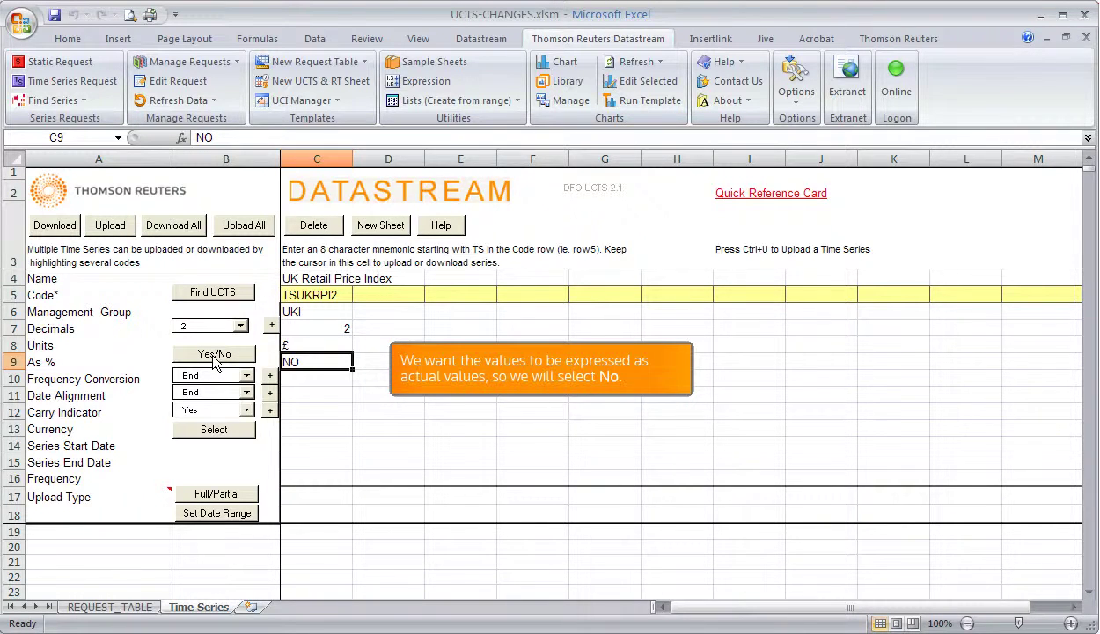
Add End as the series' frequency conversion and Mid as its date alignment
{"action": "left_click", "coordinate": [324, 382]}
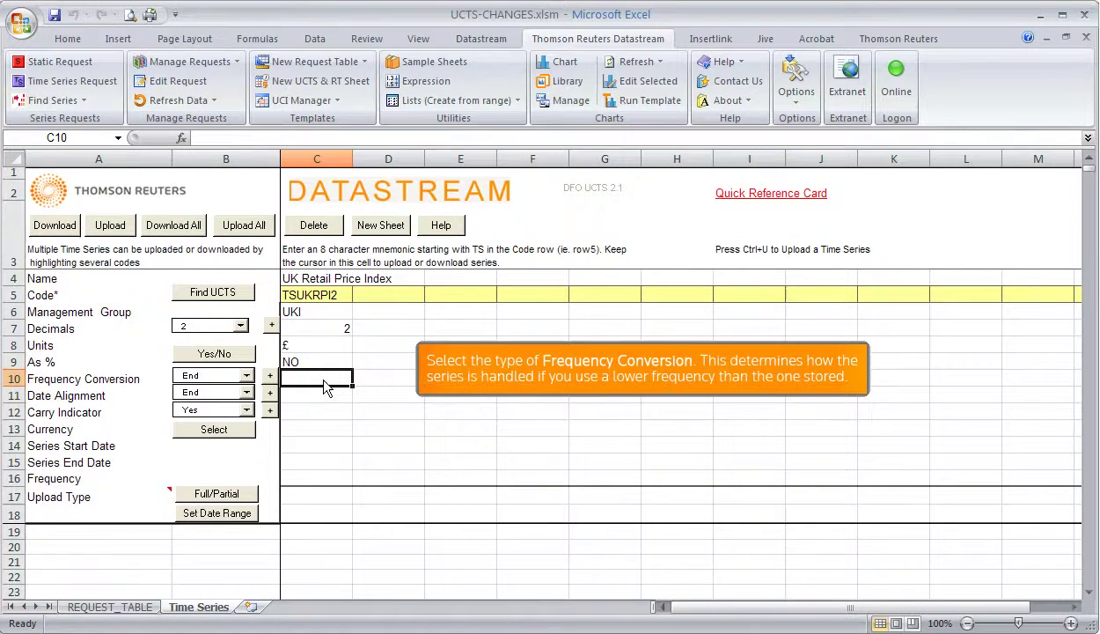
{"action": "left_click", "coordinate": [247, 376]}
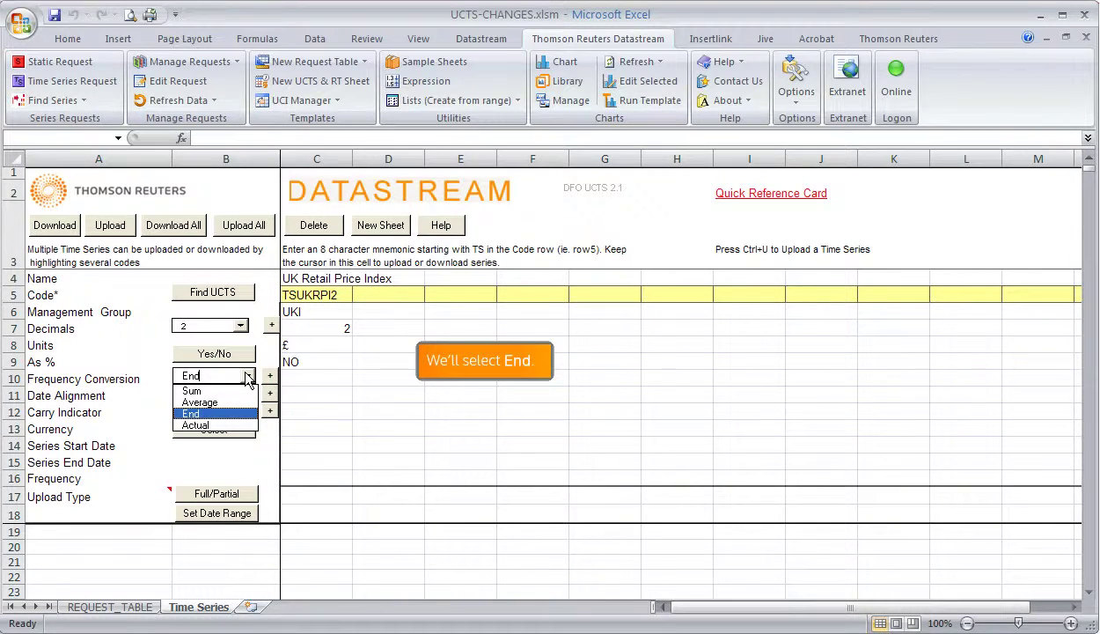
{"action": "left_click", "coordinate": [216, 413]}
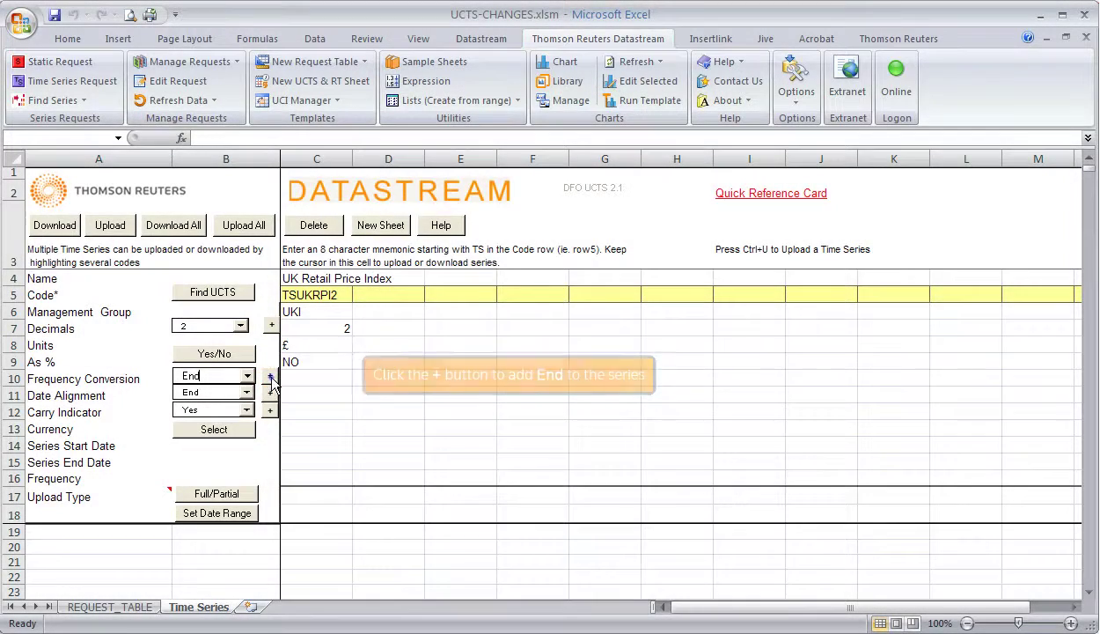
{"action": "left_click", "coordinate": [270, 375]}
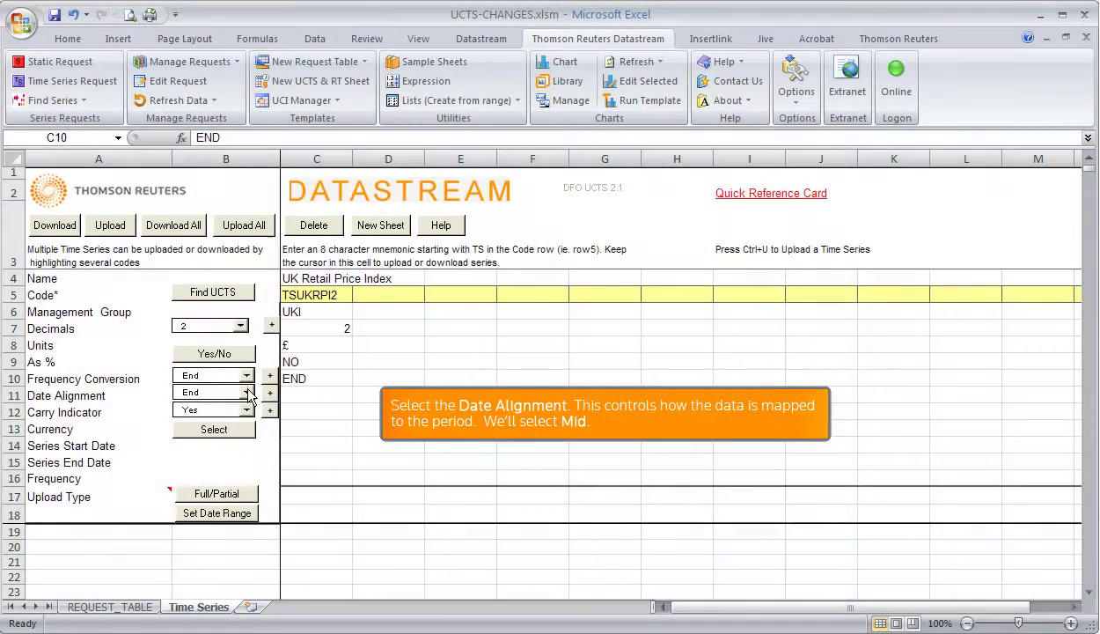
{"action": "left_click", "coordinate": [248, 392]}
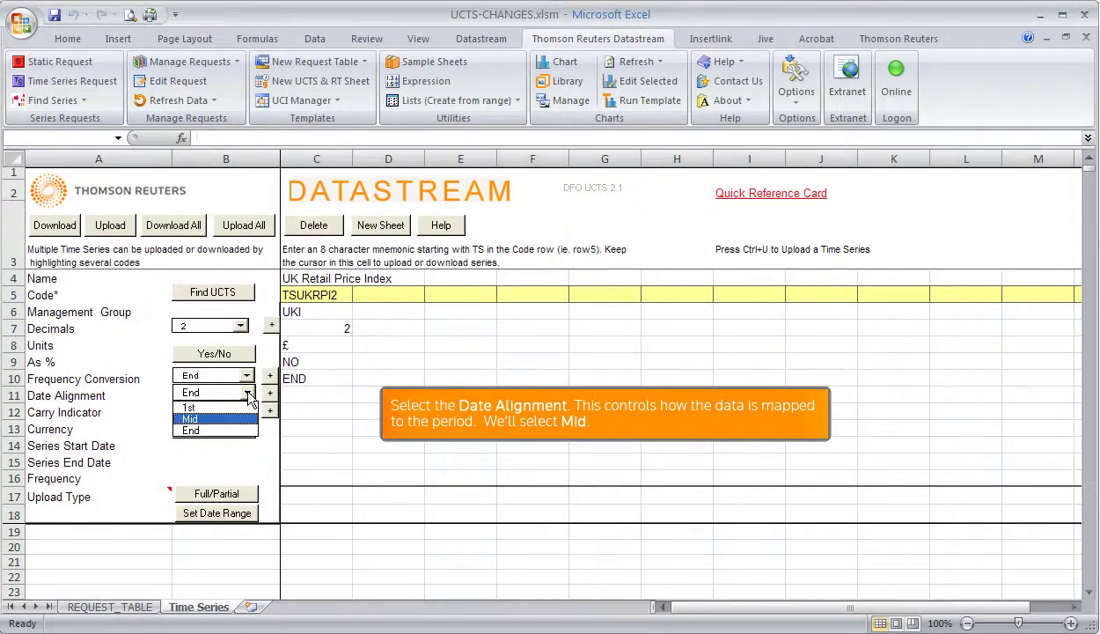
{"action": "left_click", "coordinate": [190, 419]}
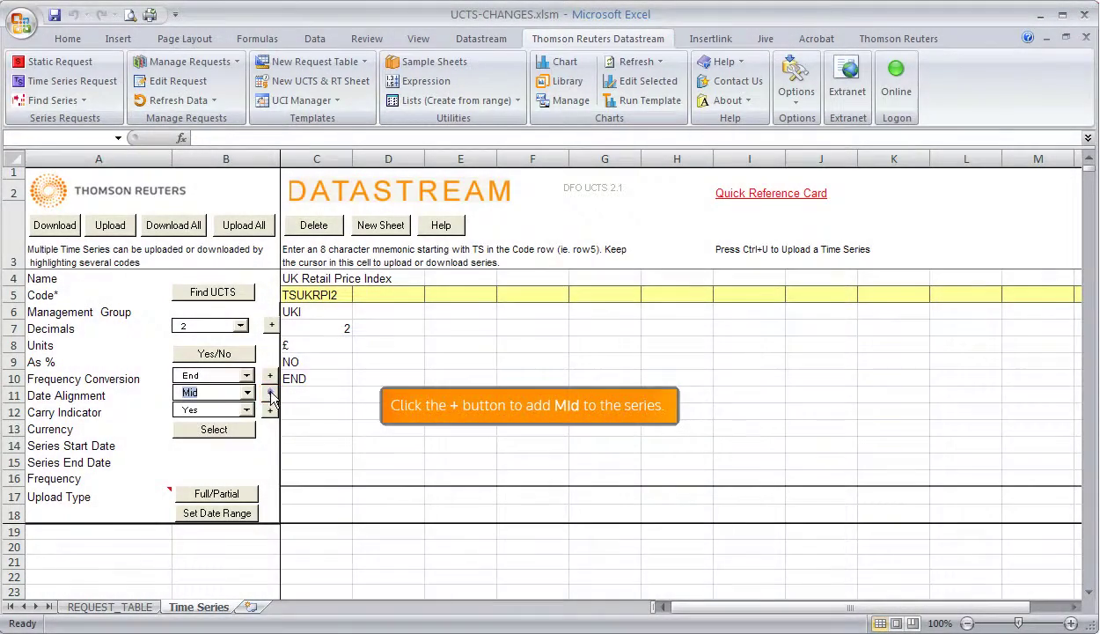
{"action": "left_click", "coordinate": [270, 393]}
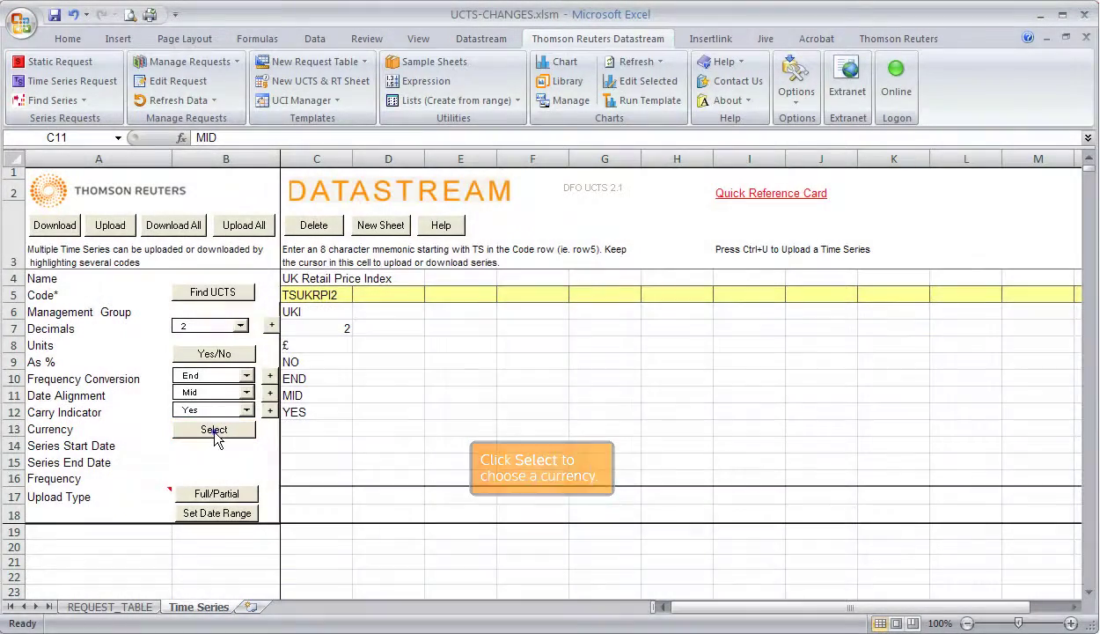
Choose United Kingdom Pound as the series' currency and set the upload type to Full
{"action": "left_click", "coordinate": [214, 429]}
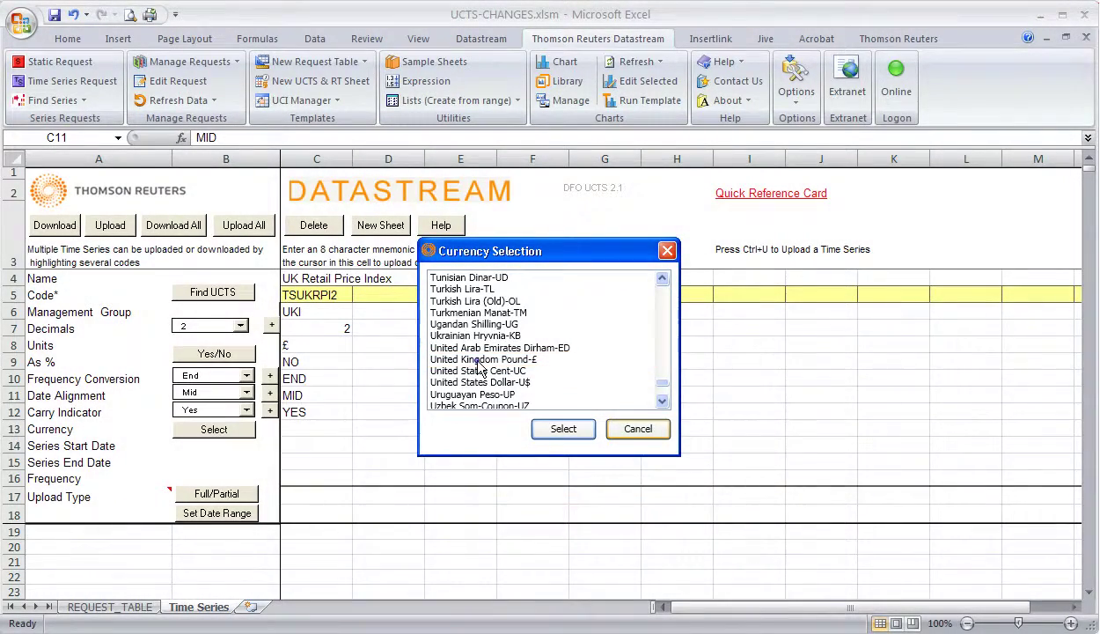
{"action": "left_click", "coordinate": [478, 361]}
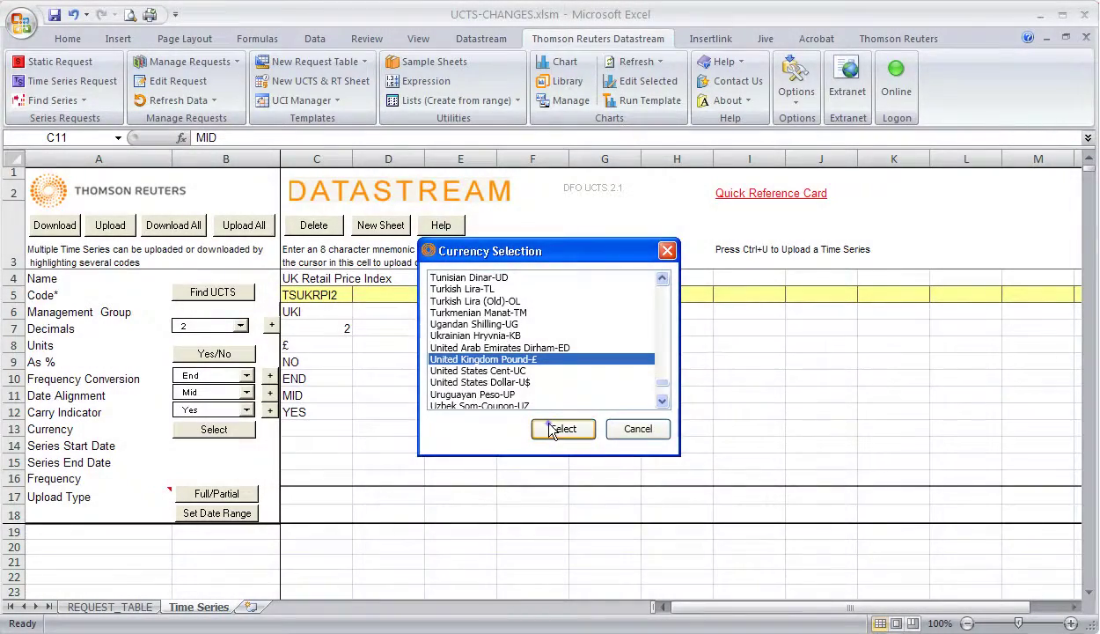
{"action": "left_click", "coordinate": [549, 429]}
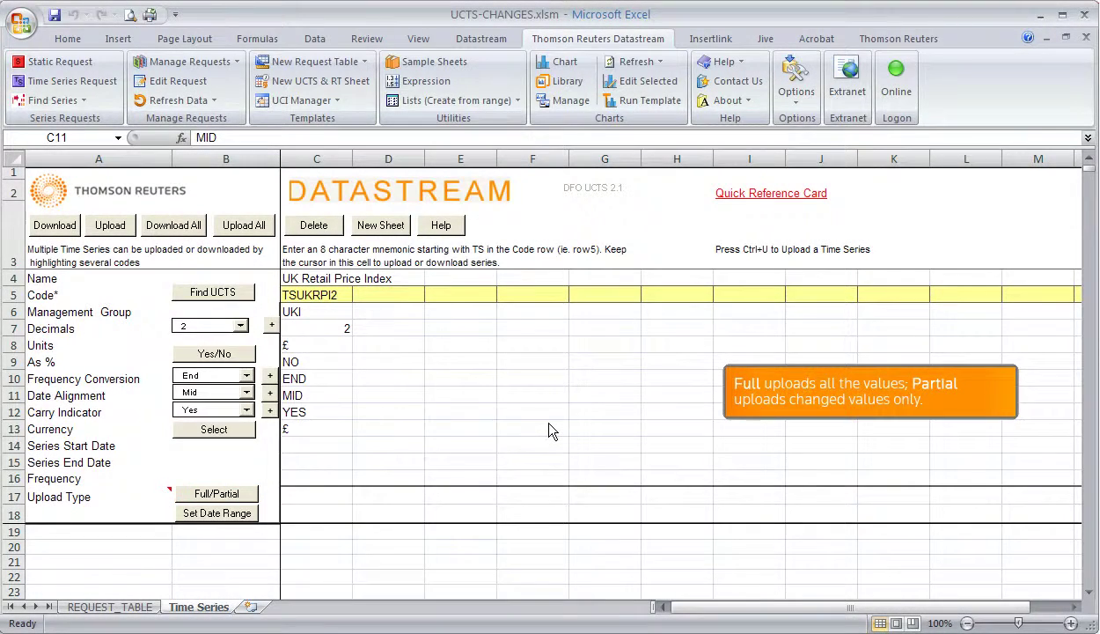
{"action": "left_click", "coordinate": [224, 497]}
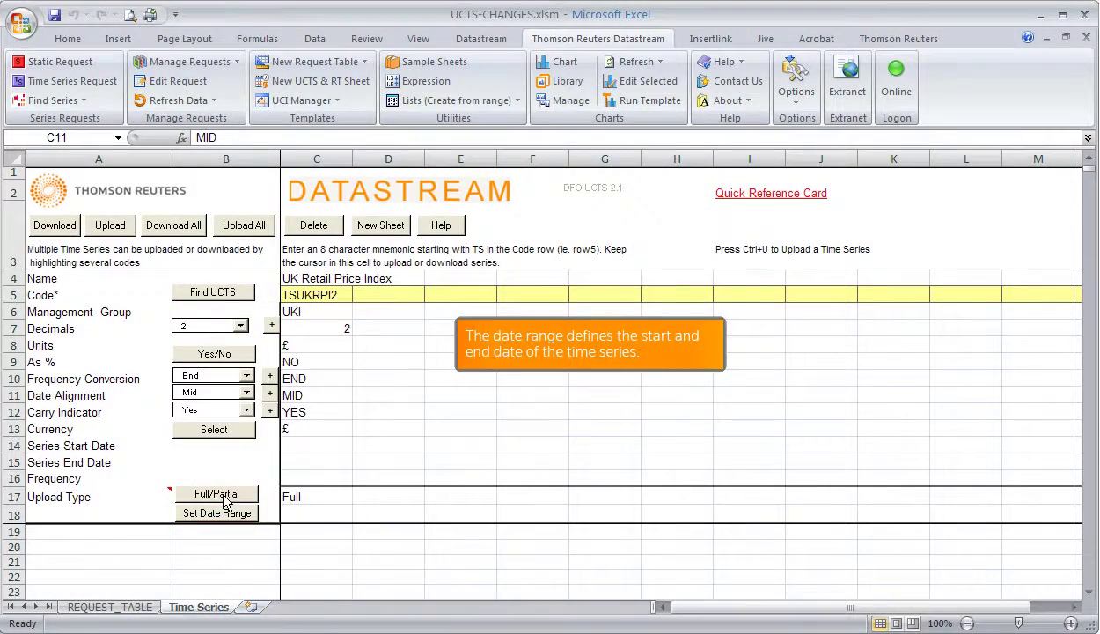
Create a monthly date range for the time series from 15/06/2011 to 15/05/2013
{"action": "left_click", "coordinate": [213, 514]}
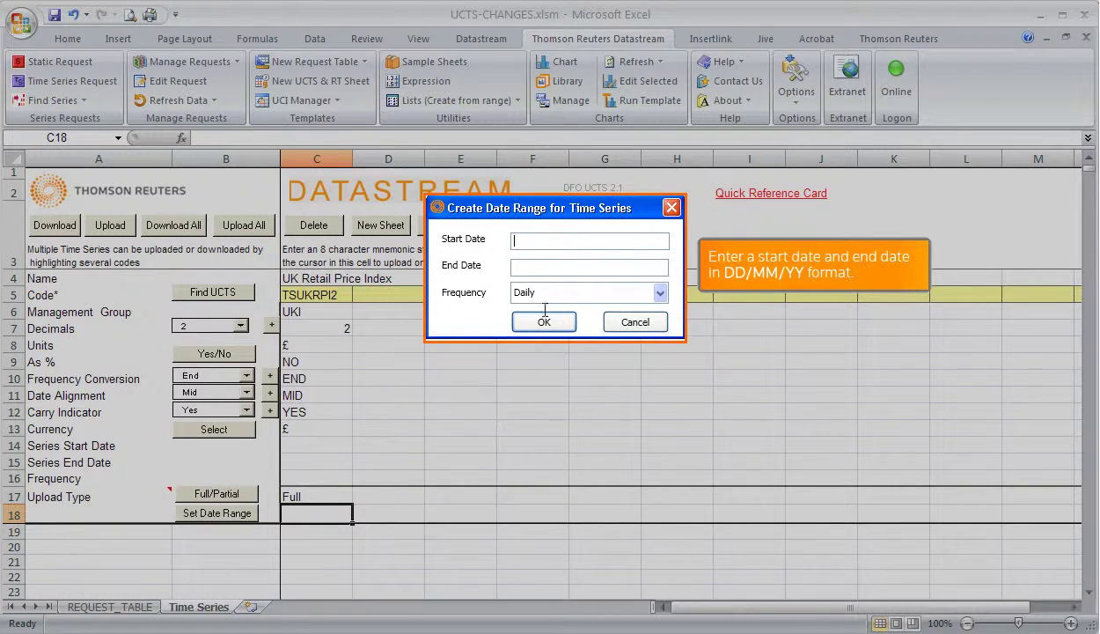
{"action": "type", "text": "15/06/2011"}
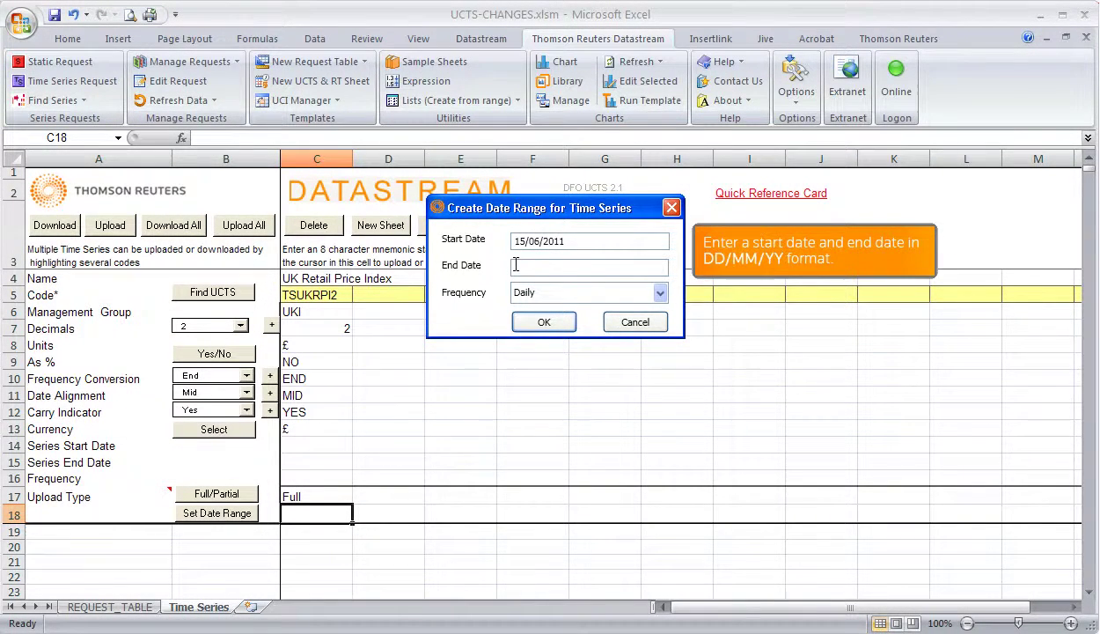
{"action": "left_click", "coordinate": [516, 265]}
{"action": "type", "text": "15/05/2013"}
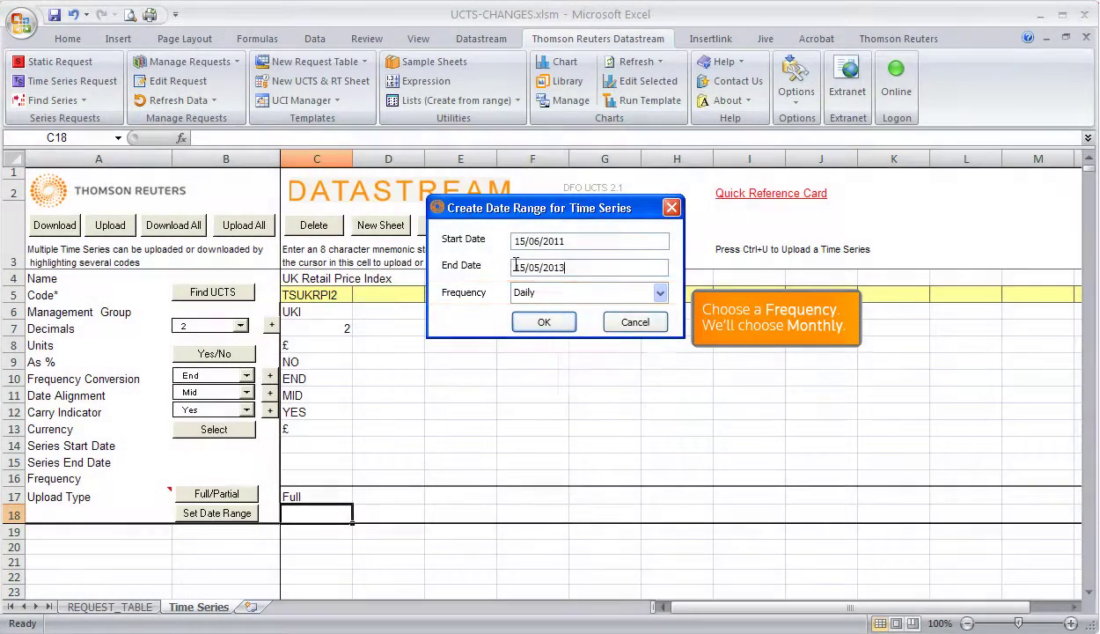
{"action": "left_click", "coordinate": [525, 294]}
{"action": "left_click", "coordinate": [530, 334]}
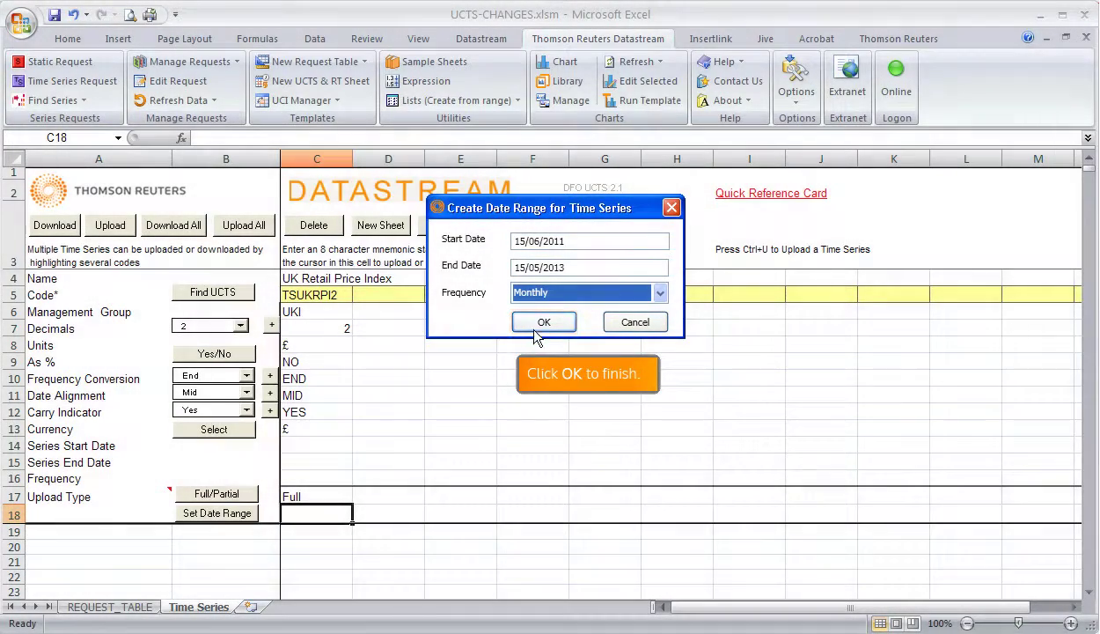
{"action": "left_click", "coordinate": [543, 322]}
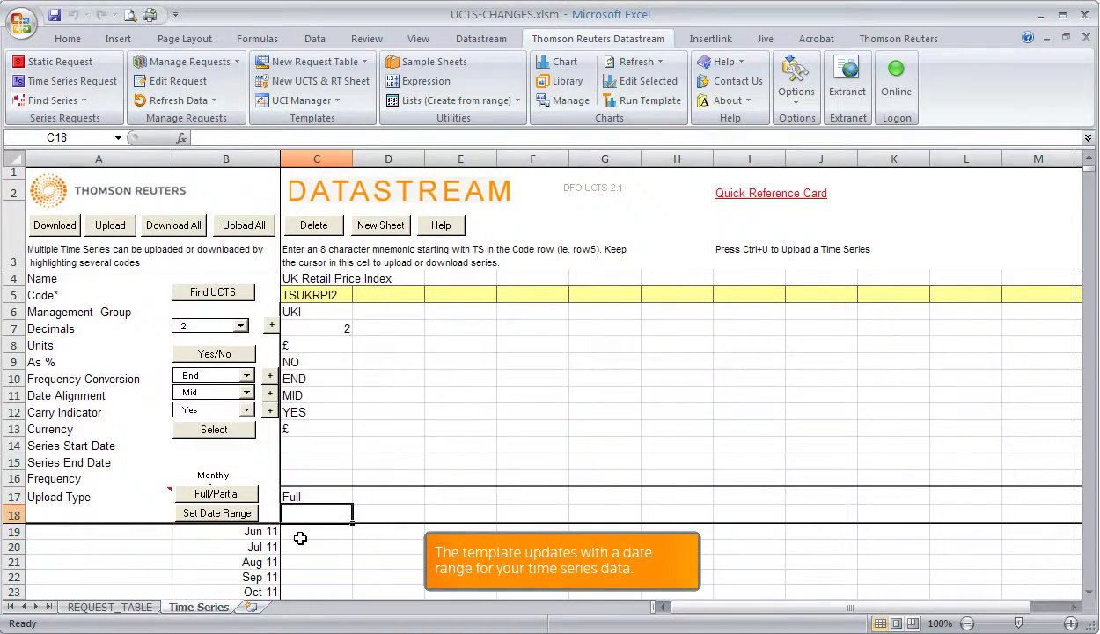
Paste the copied index values into the series column starting at Jun 11, and upload the TSUKRPI2 series to the database
{"action": "left_click", "coordinate": [301, 533]}
{"action": "key", "text": "ctrl+v"}
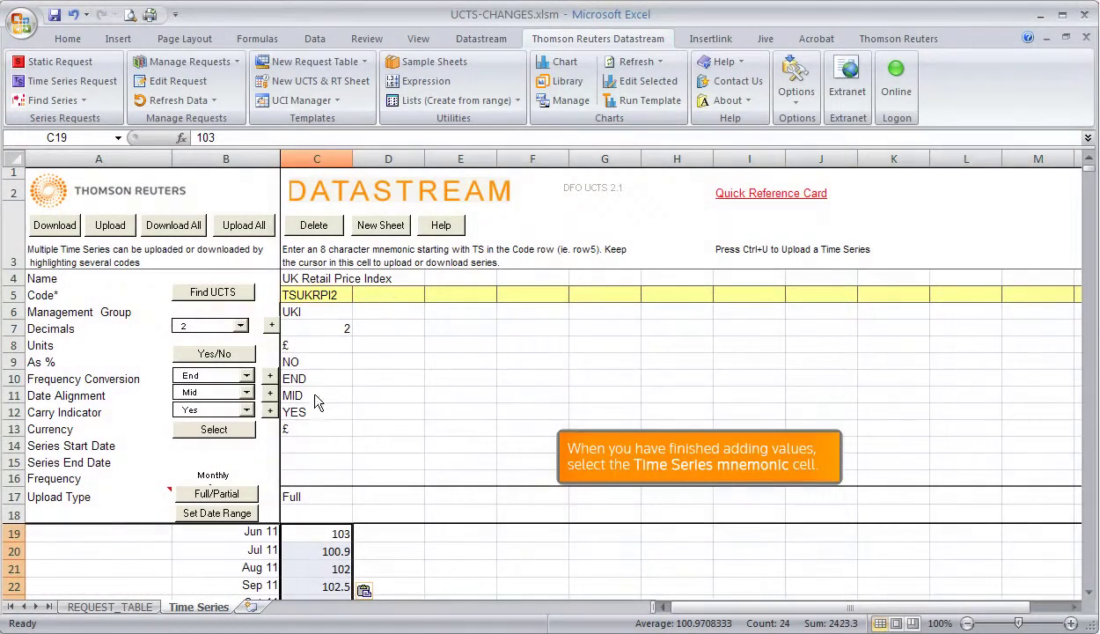
{"action": "left_click", "coordinate": [317, 298]}
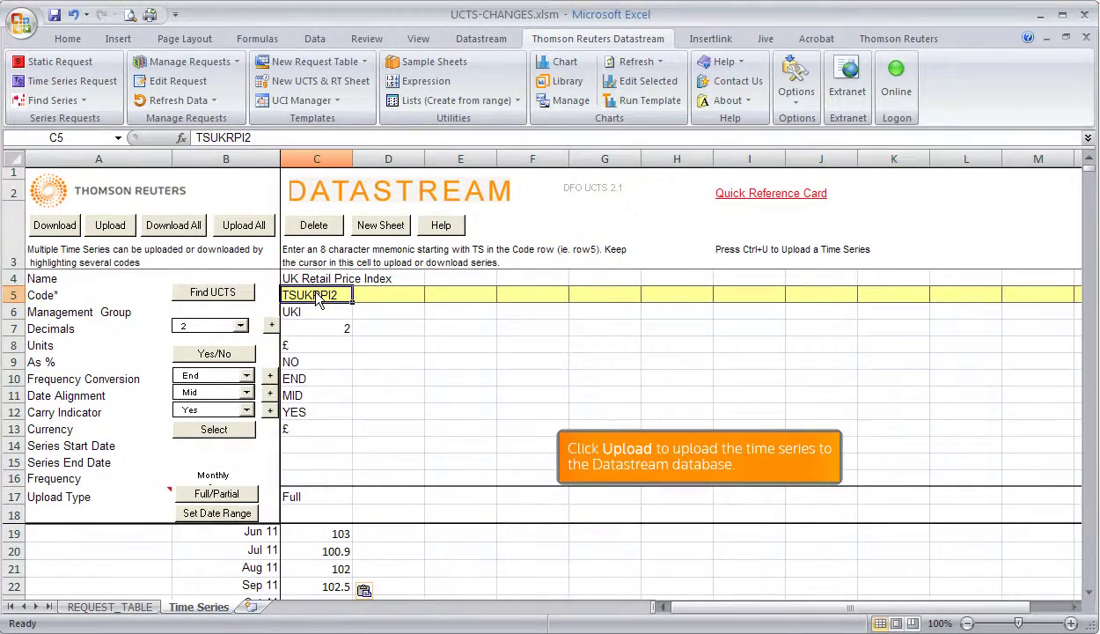
{"action": "left_click", "coordinate": [110, 226]}
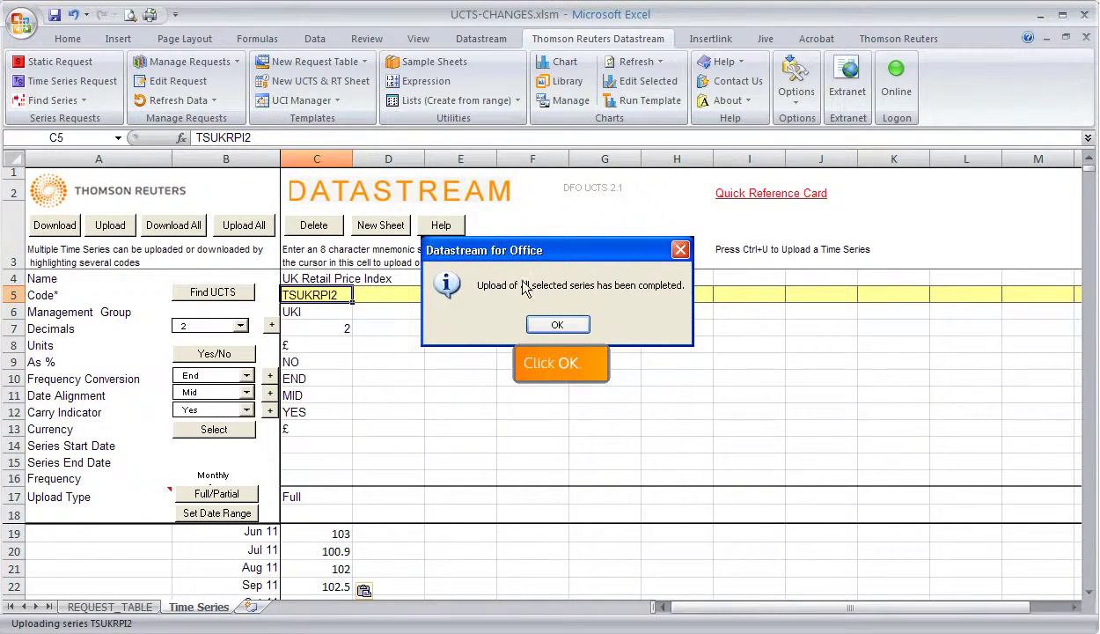
{"action": "left_click", "coordinate": [557, 324]}
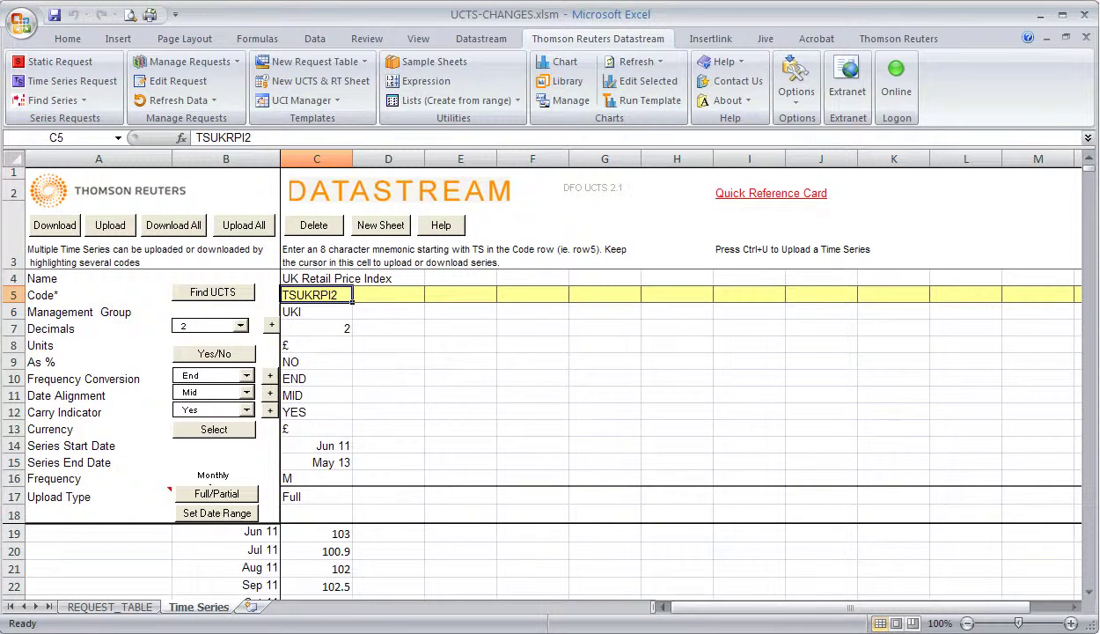